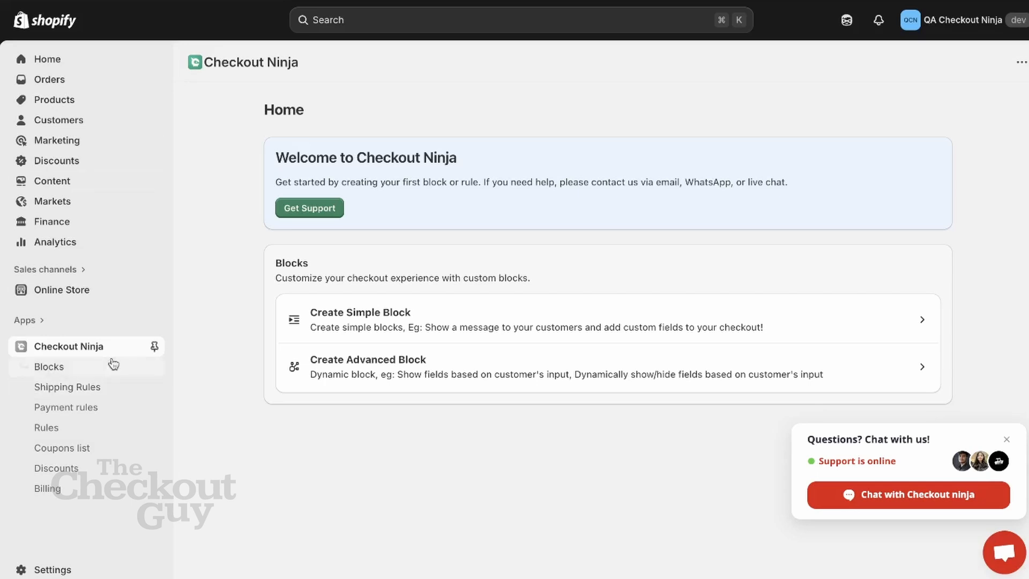
- Open the existing Timer block from Checkout Ninja's checkout blocks and check its title
click(468, 379)
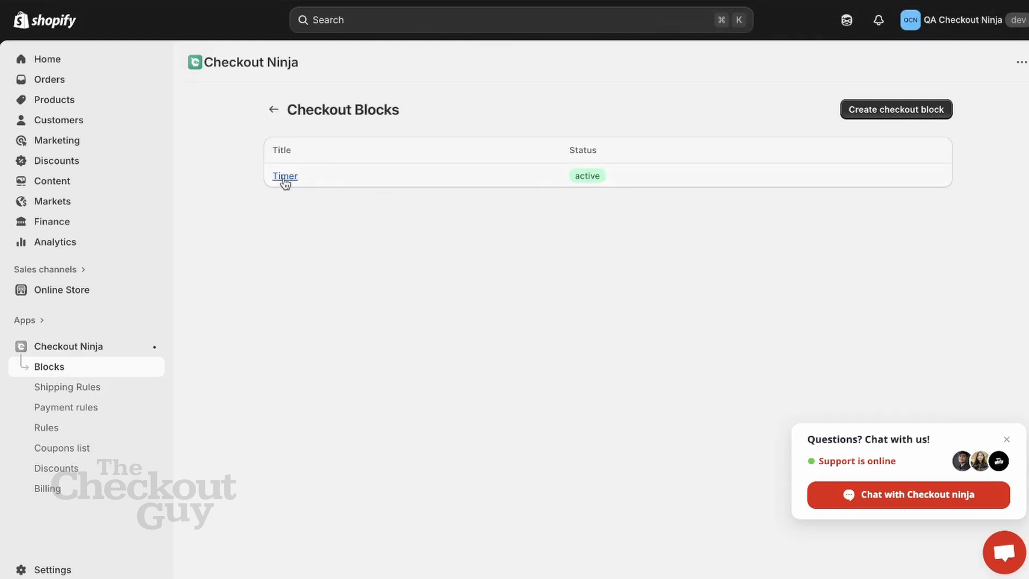
click(286, 180)
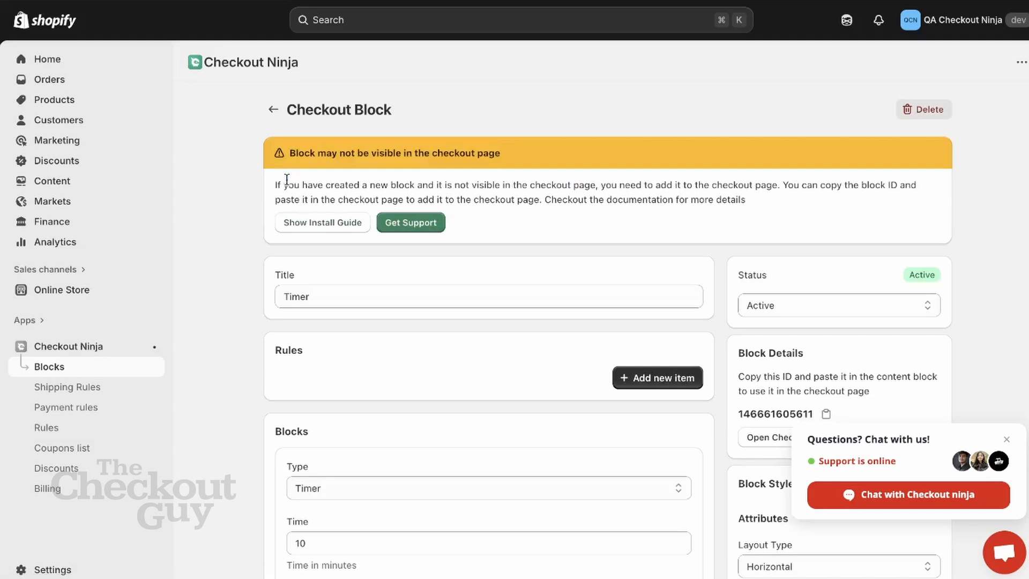
scroll(440, 373, down, 1)
scroll(441, 373, down, 2)
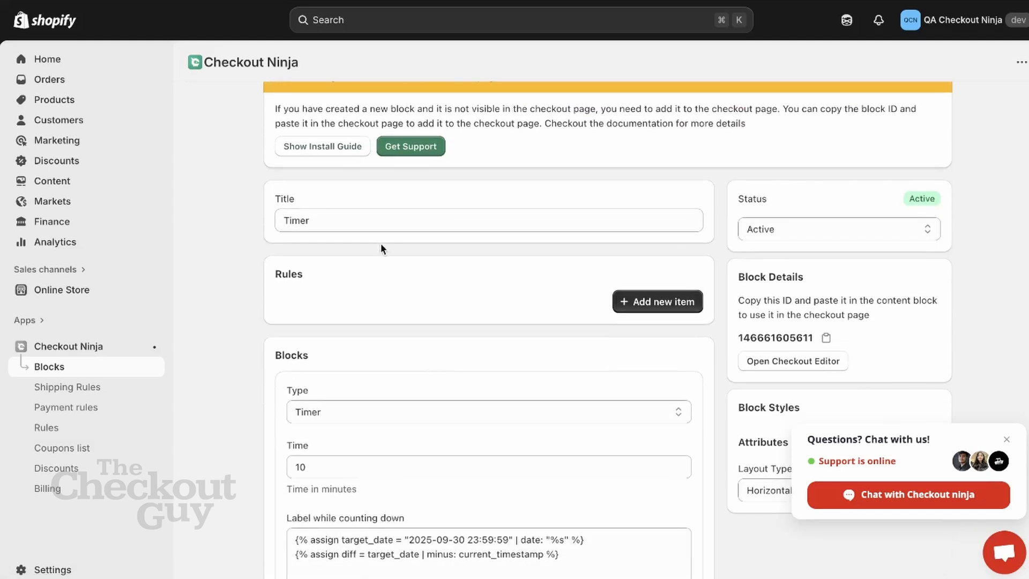
scroll(391, 220, down, 1)
scroll(391, 217, up, 1)
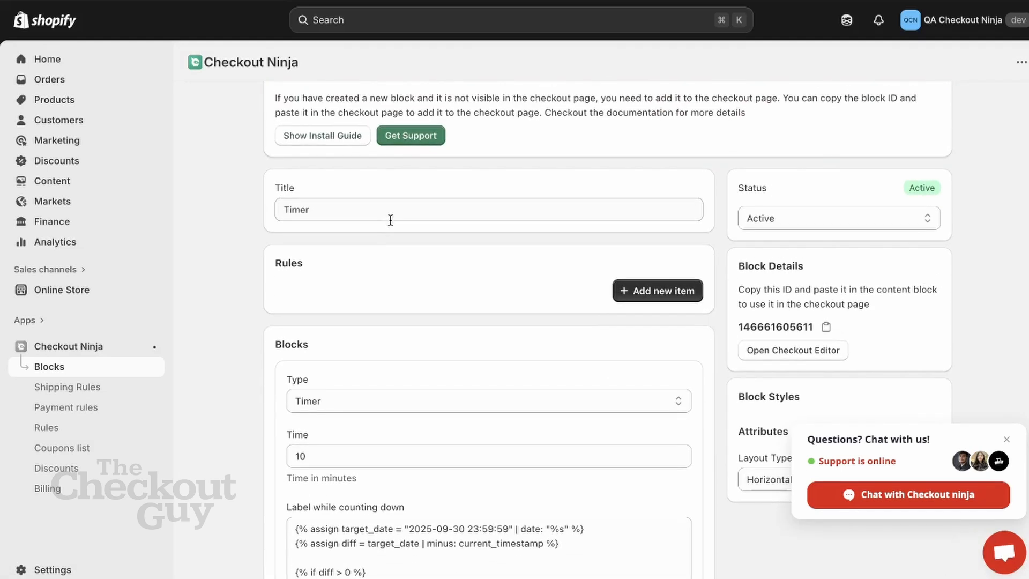
click(391, 215)
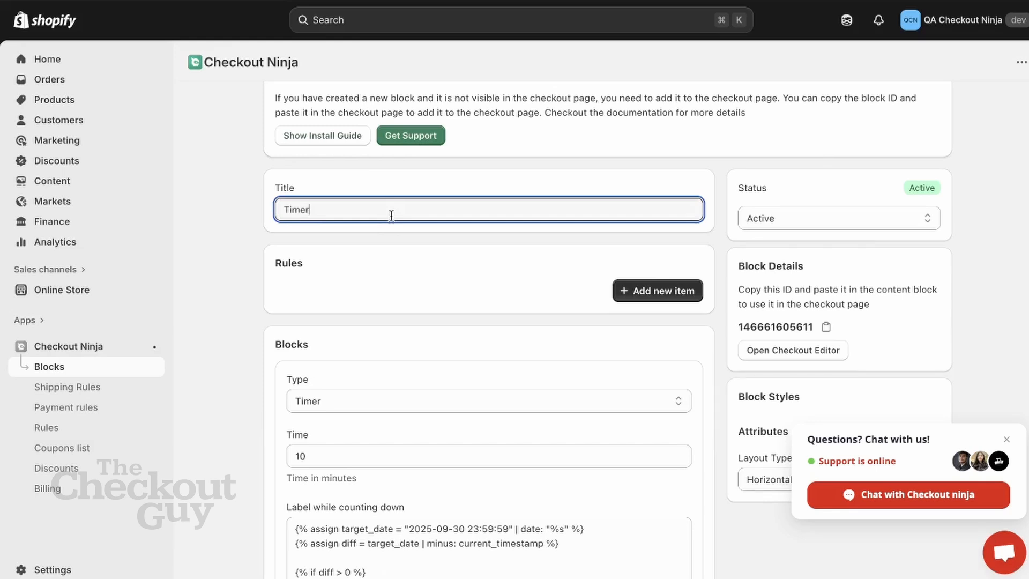
click(213, 269)
- Add a rule to the Timer block to examine its condition options, and remove that rule again
click(654, 290)
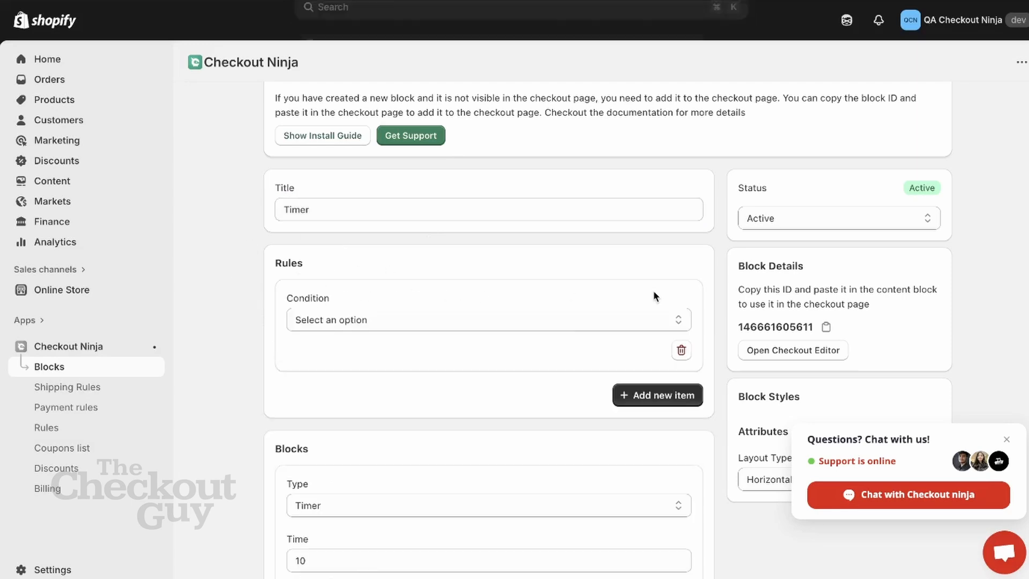
click(469, 328)
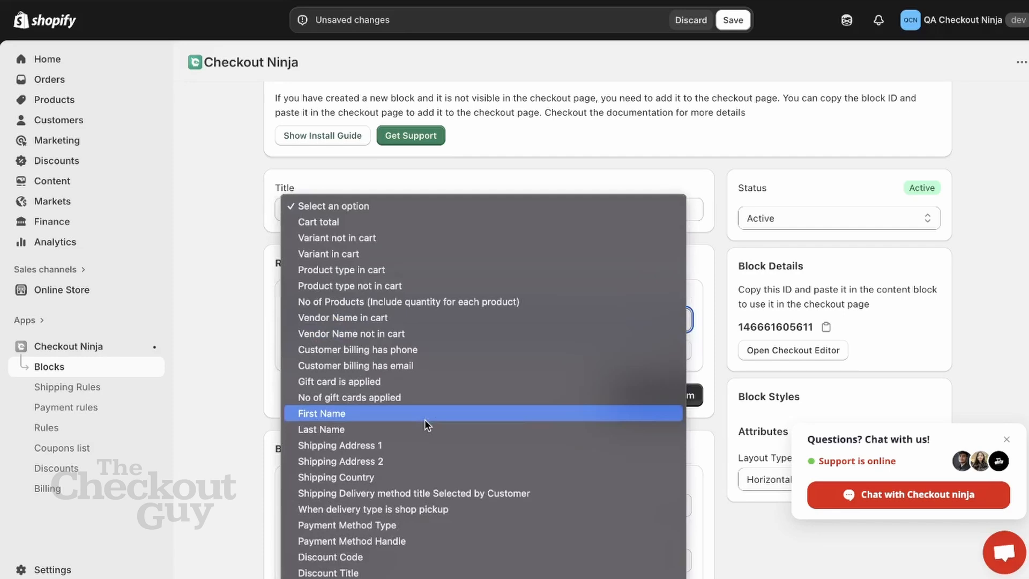
click(236, 347)
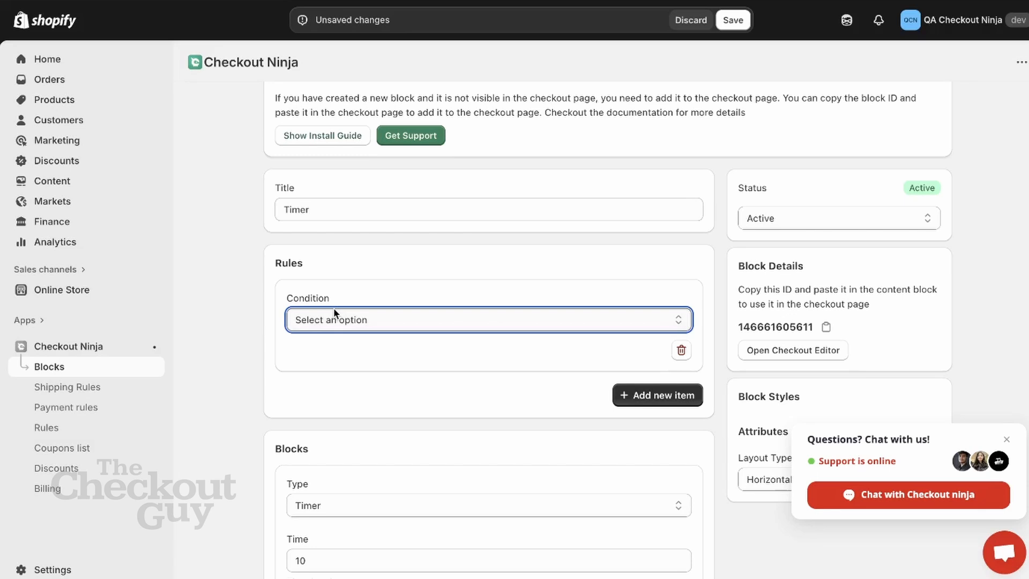
click(681, 351)
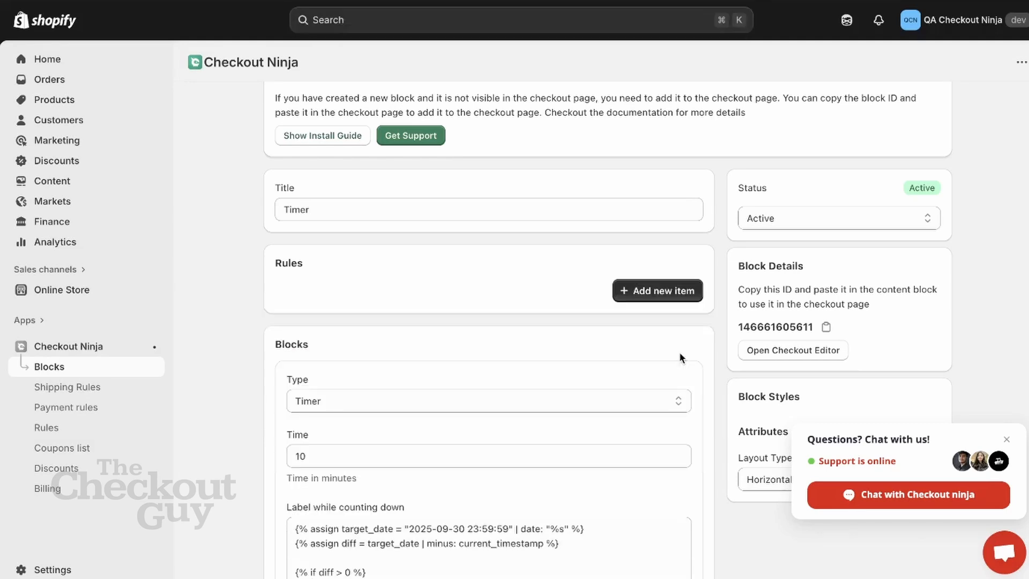
- Examine the available block types and keep Timer as the type
scroll(479, 318, down, 2)
scroll(479, 314, down, 2)
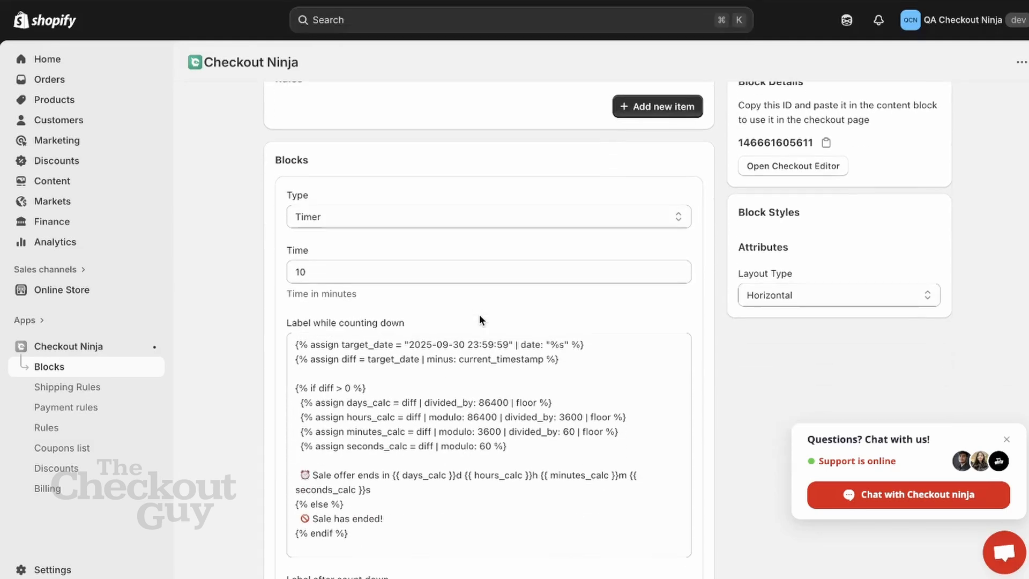
scroll(470, 203, down, 2)
click(485, 155)
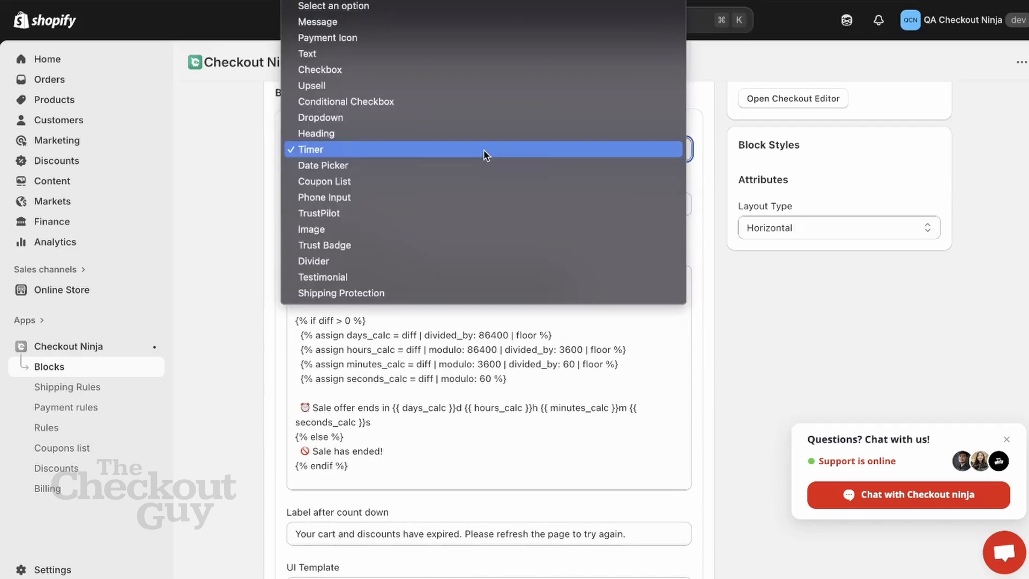
click(483, 151)
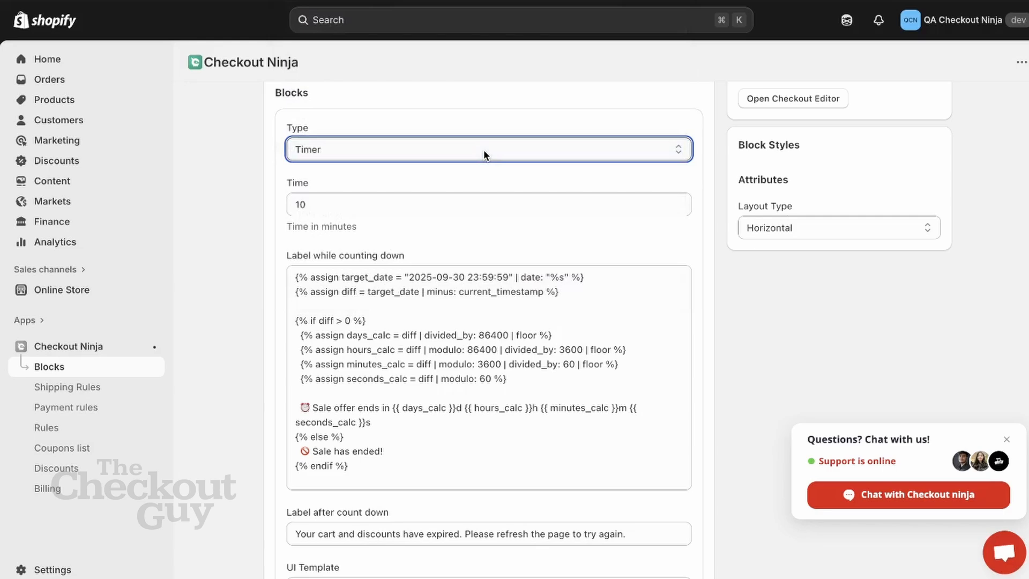
- Examine the label code shown while counting down, including its target date and time
scroll(483, 151, down, 1)
scroll(482, 145, down, 1)
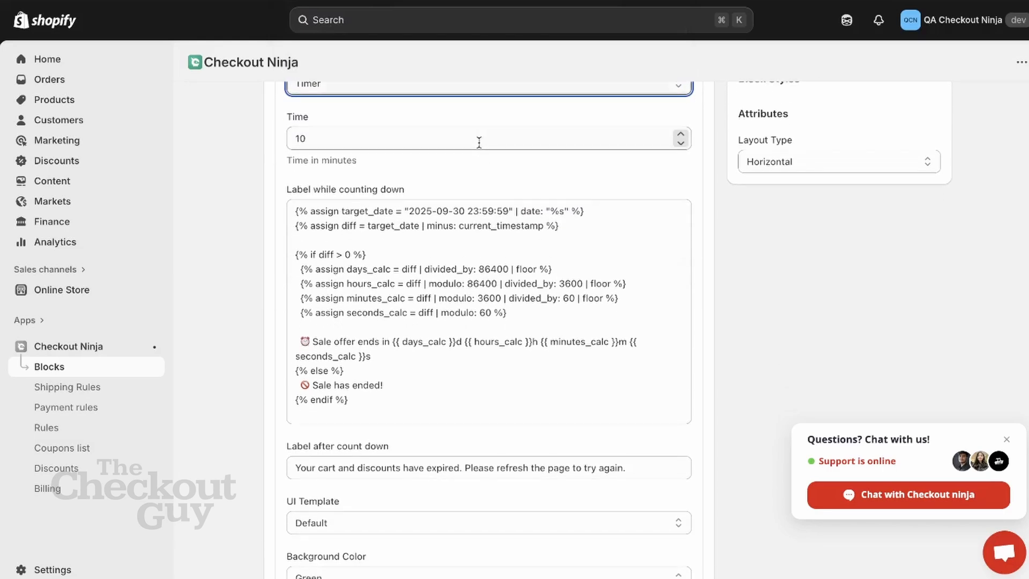
scroll(479, 141, down, 1)
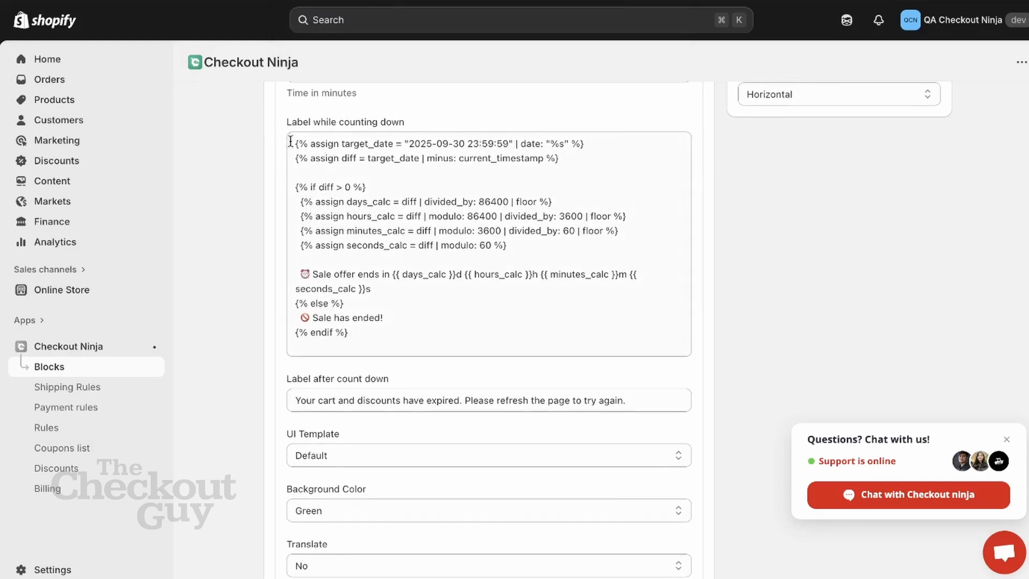
drag(290, 141, 467, 345)
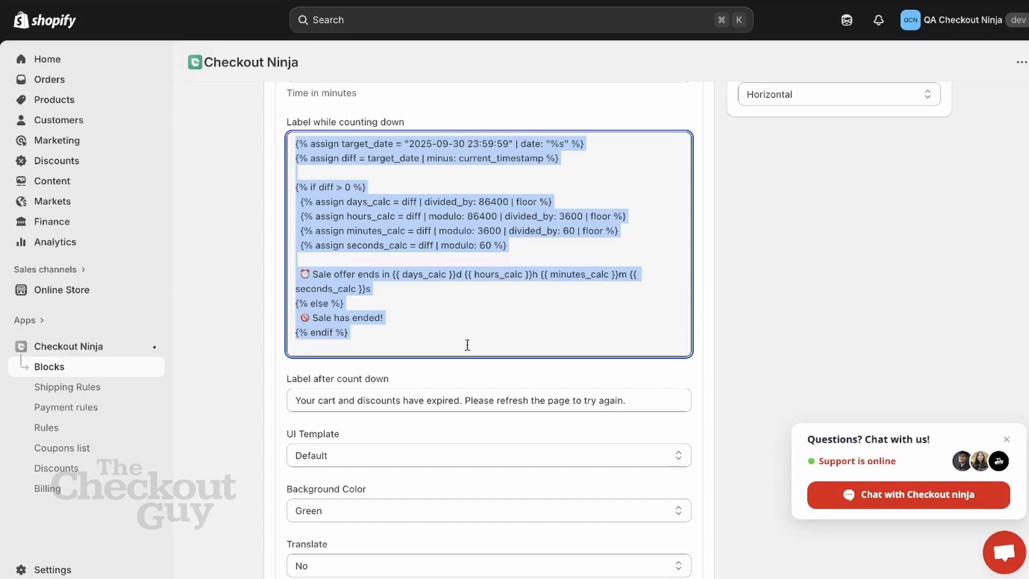
click(461, 154)
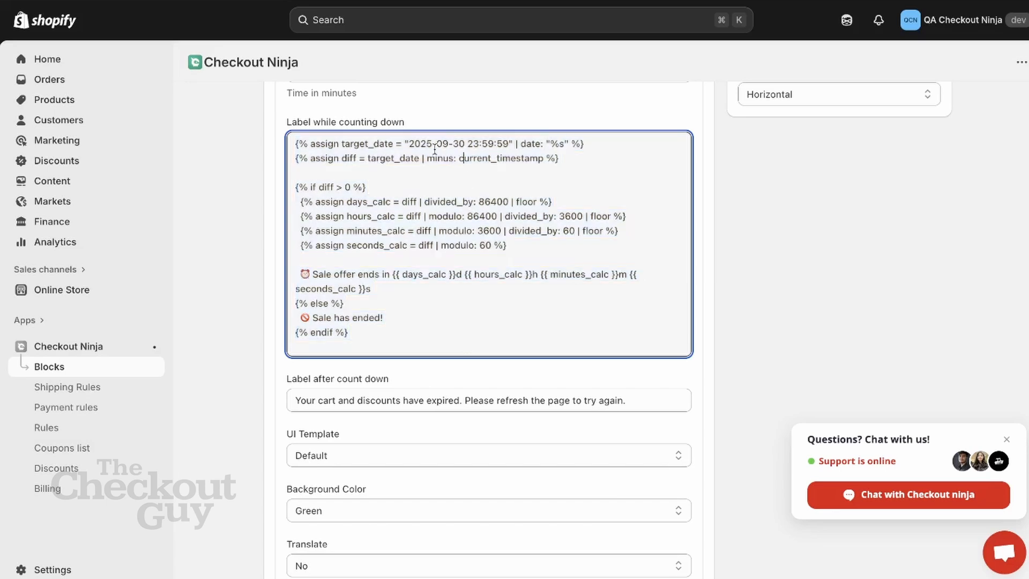
drag(409, 143, 509, 145)
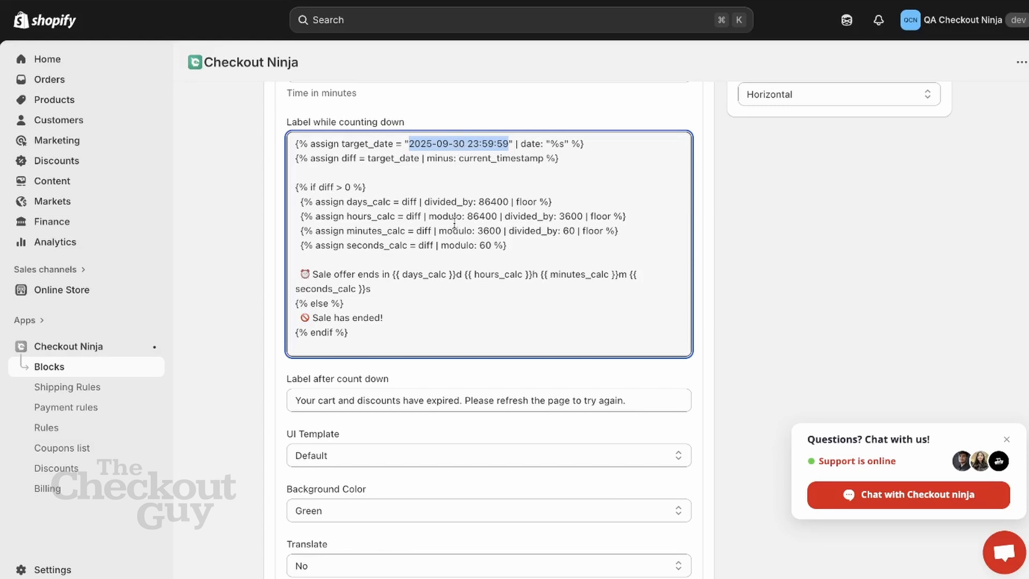
click(469, 307)
scroll(469, 306, down, 1)
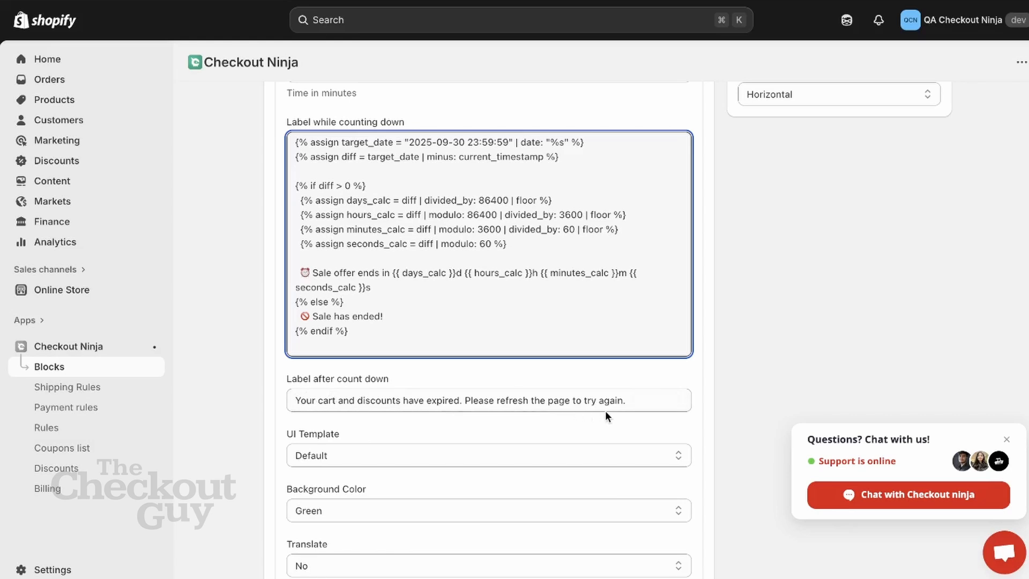
- Examine the timer's UI template and background color options, keeping Default and Green
click(575, 457)
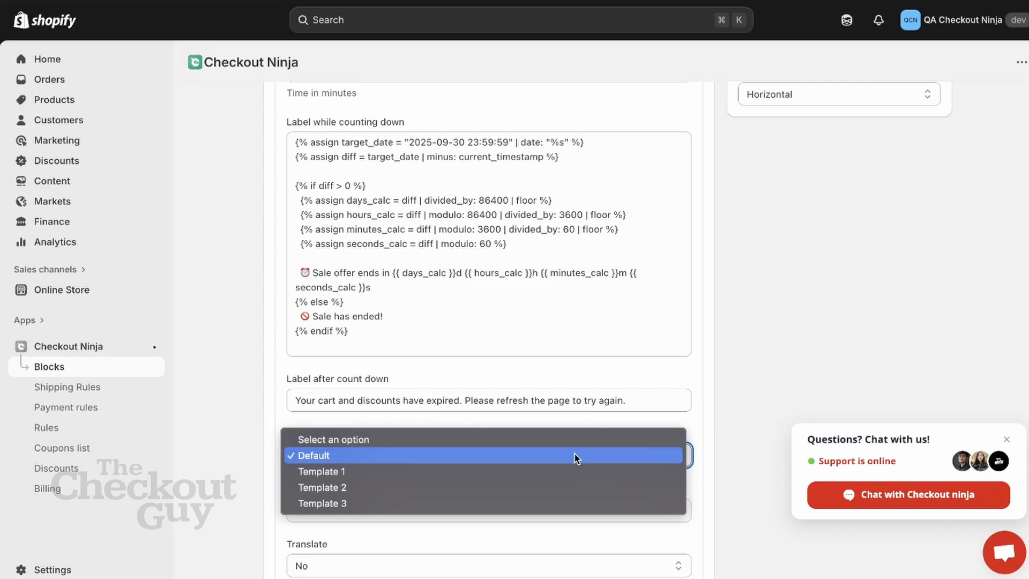
click(573, 455)
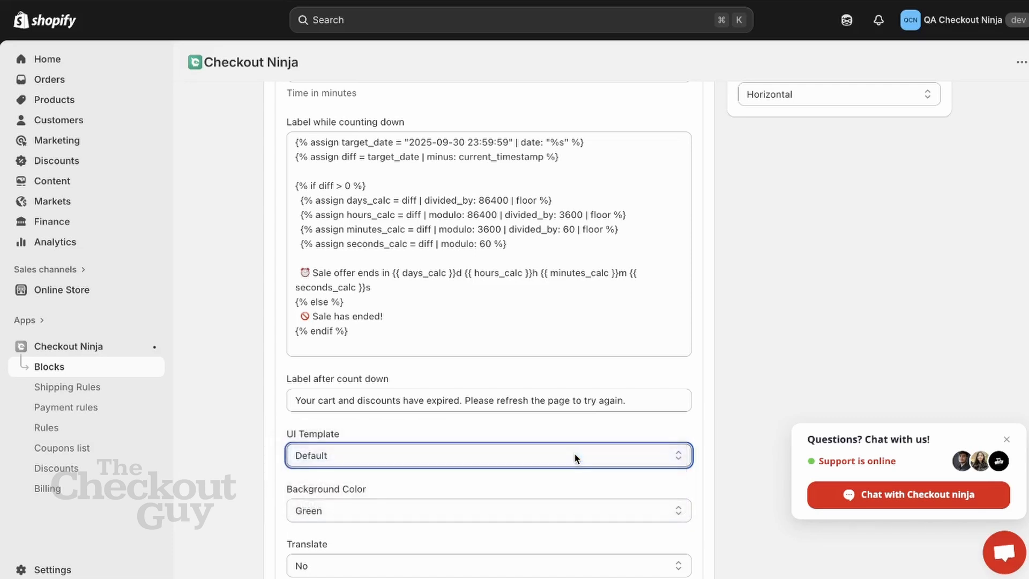
scroll(574, 452, down, 3)
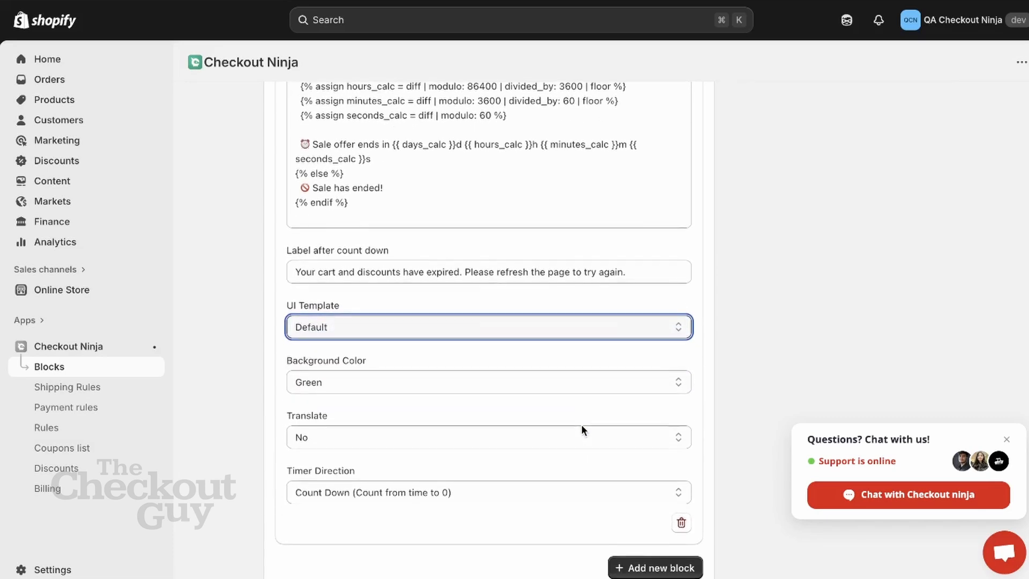
click(595, 390)
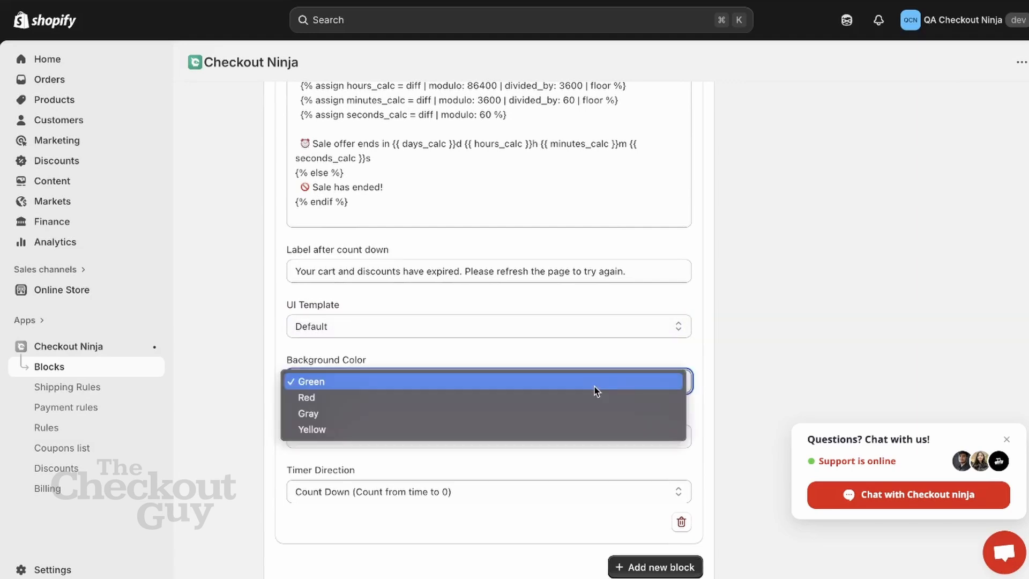
click(563, 352)
- Check the block's status options and keep it set to Active
scroll(550, 372, up, 13)
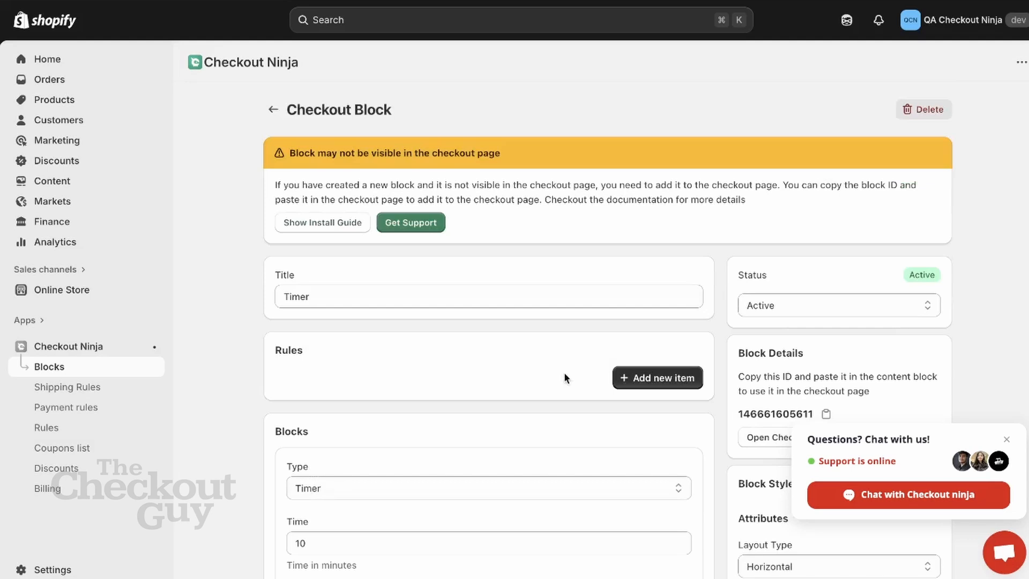
click(803, 307)
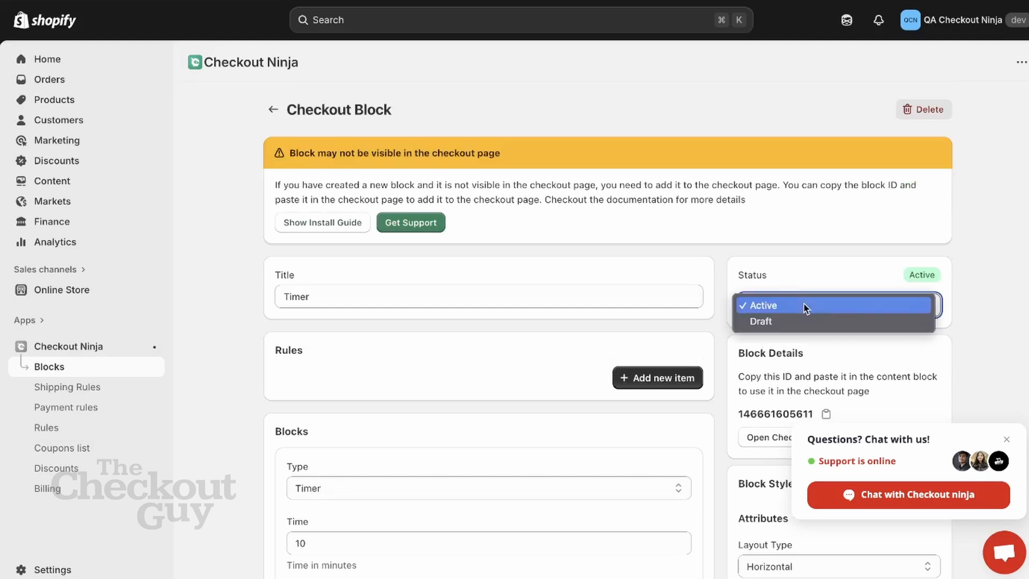
click(803, 305)
- Copy the Timer block's ID and open the checkout editor
scroll(803, 305, down, 2)
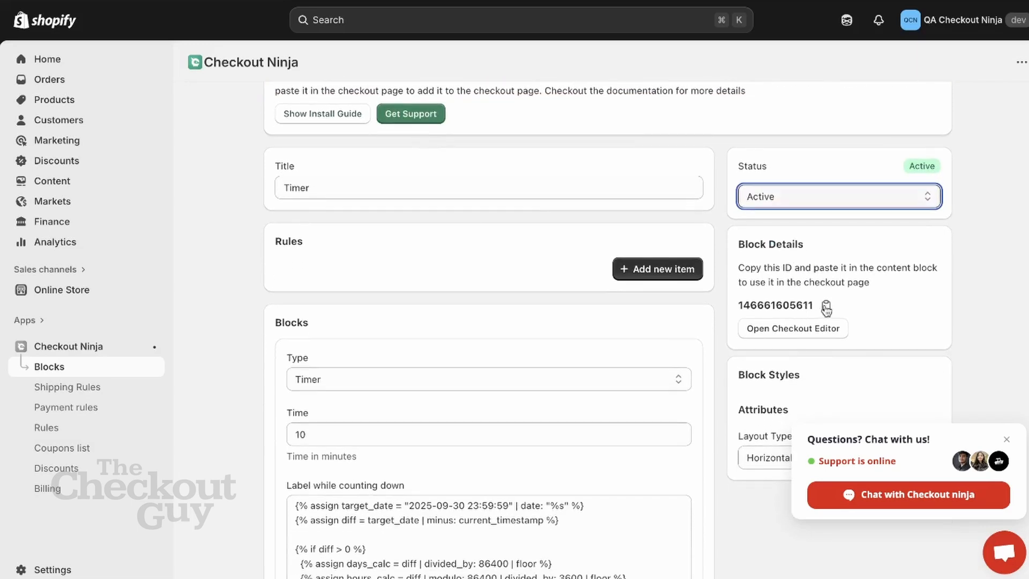
click(826, 308)
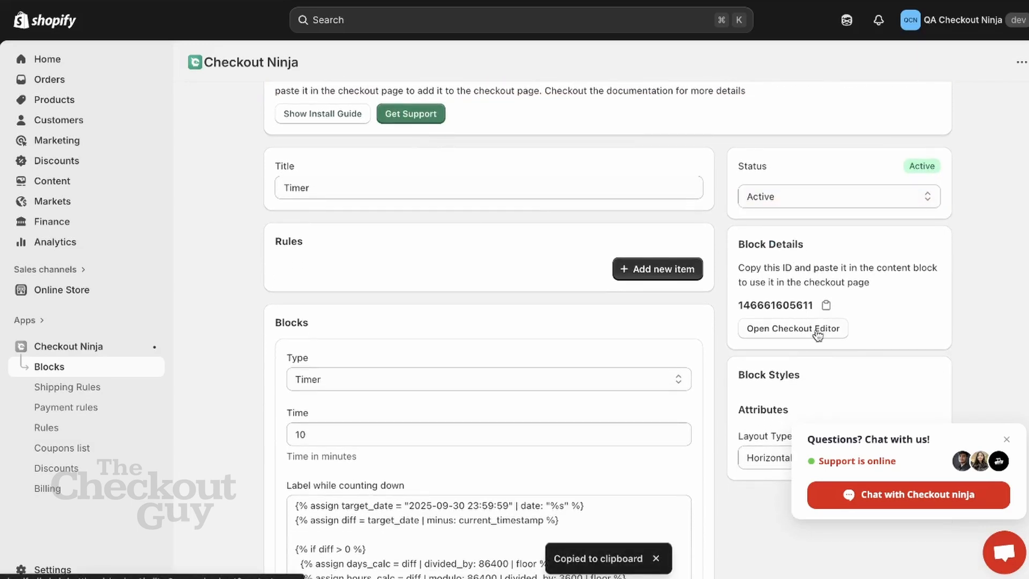
click(817, 329)
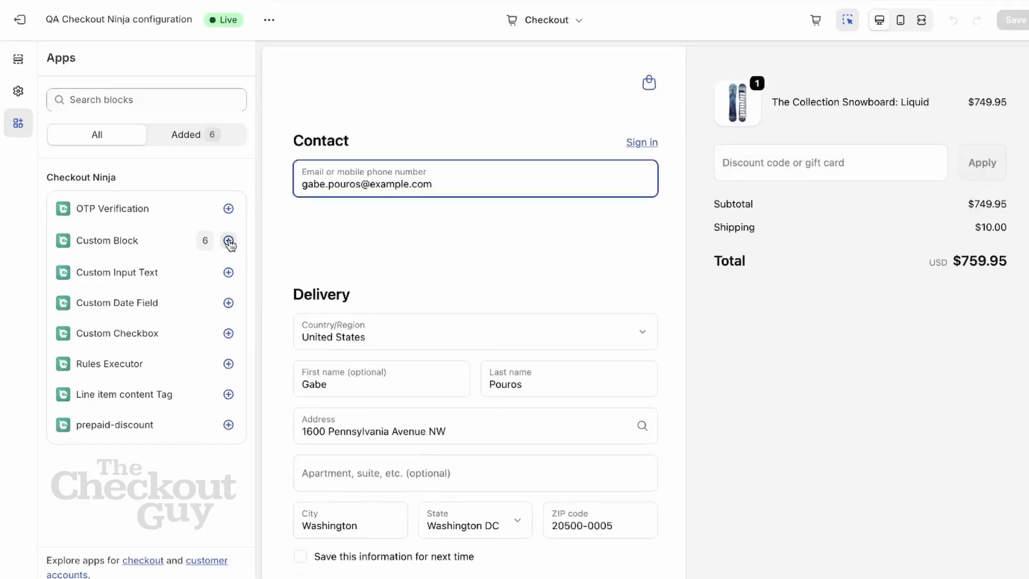
click(228, 240)
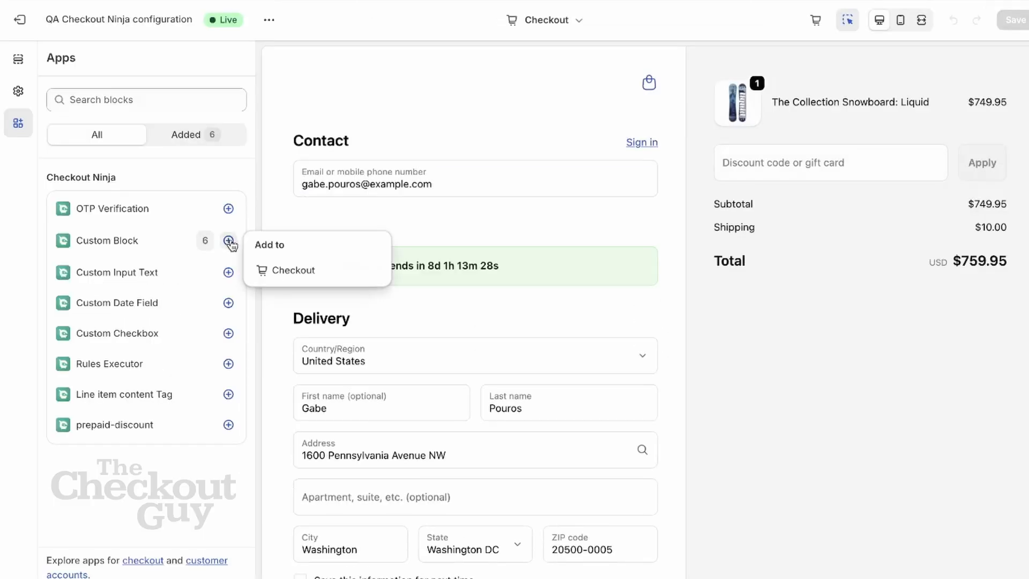
click(269, 273)
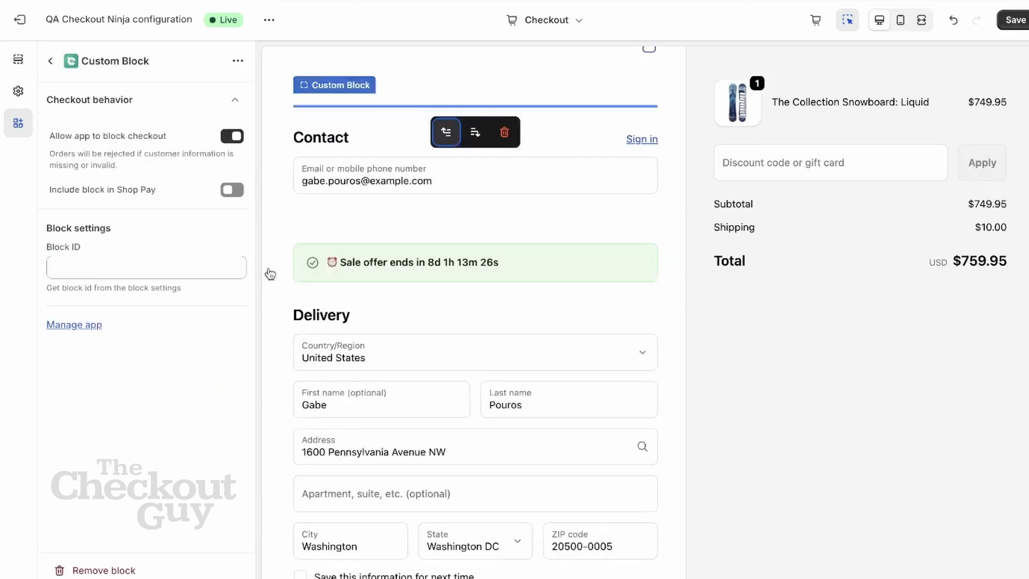
click(136, 267)
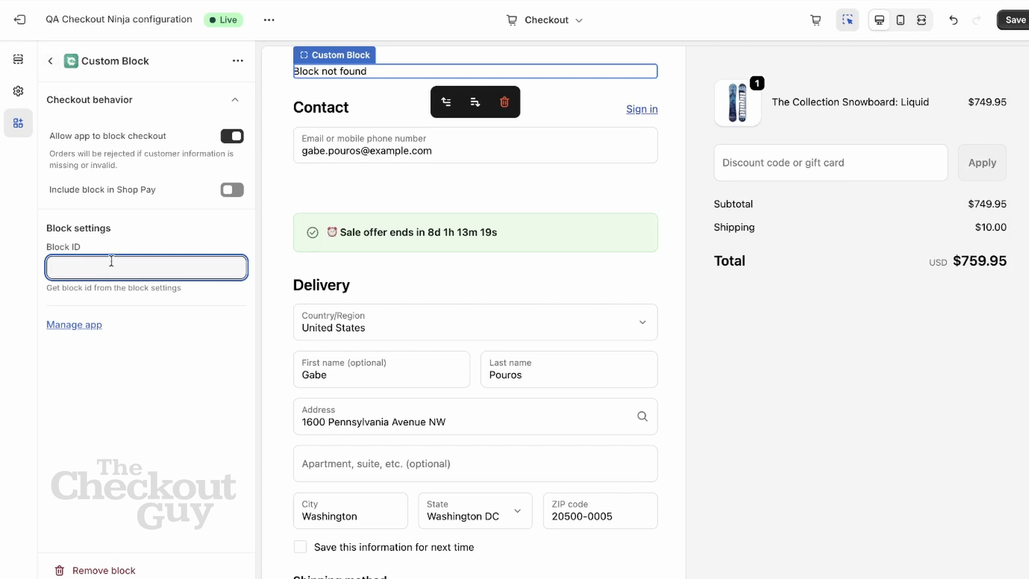
key(ctrl+v)
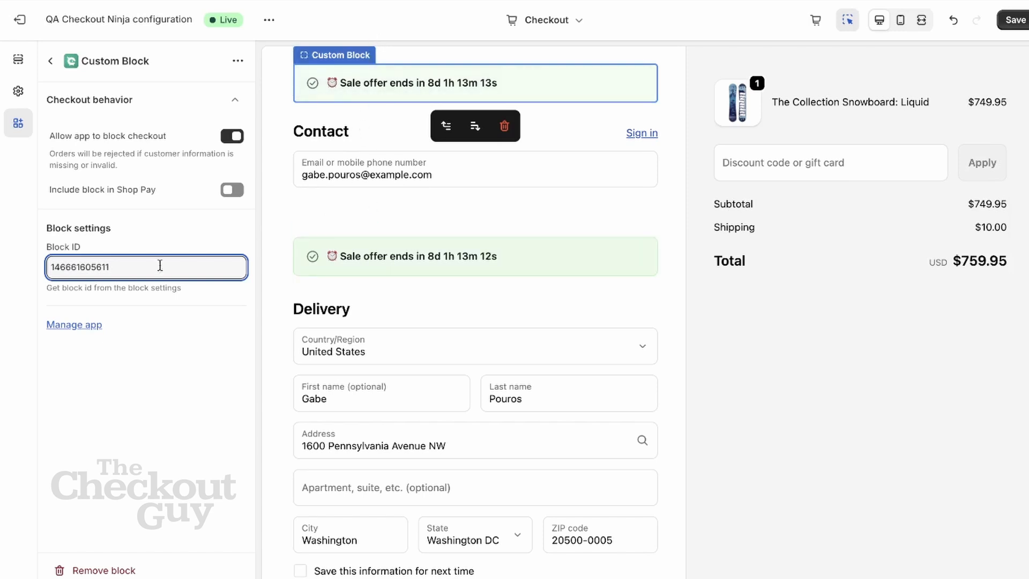
- Return to the checkout's list of sections and inspect the settings of the Custom Block in the Header section
click(51, 59)
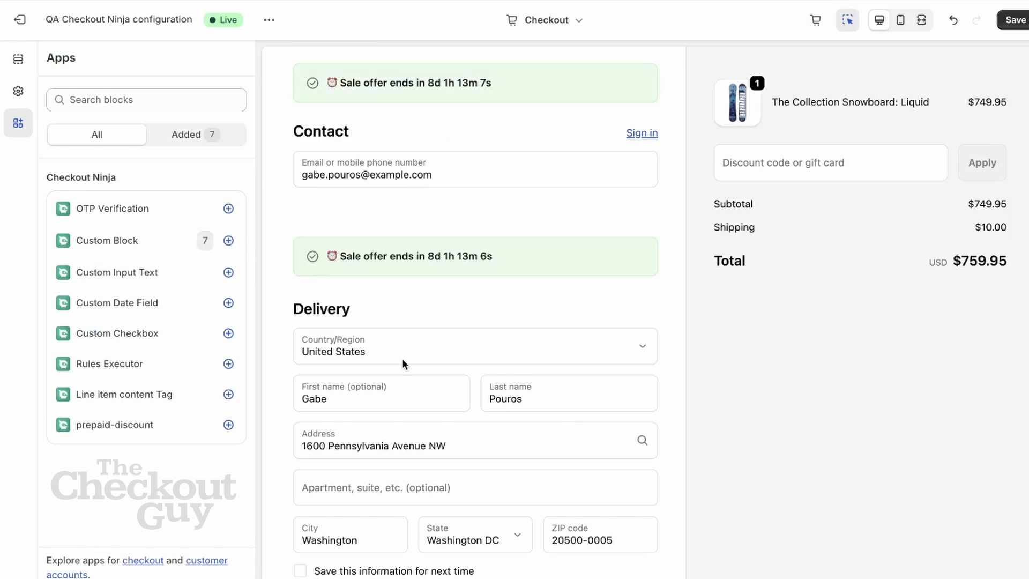
click(18, 59)
click(128, 163)
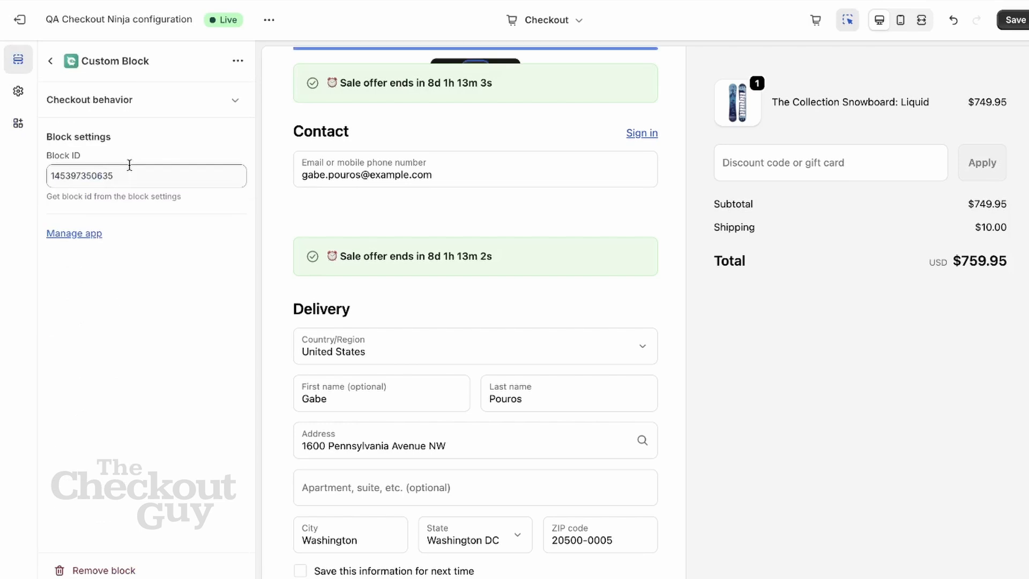
click(51, 60)
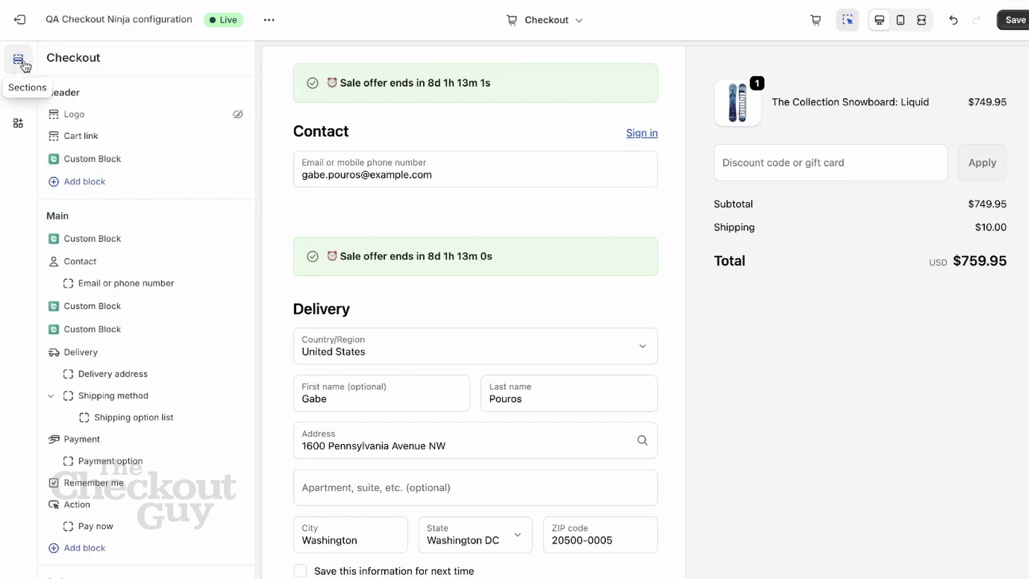
click(83, 161)
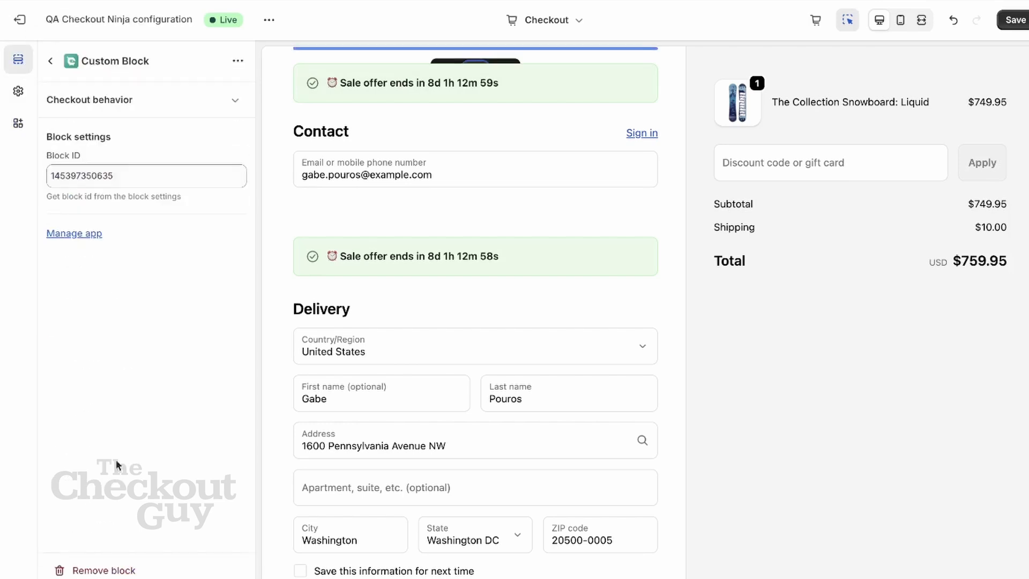
- Remove the open Custom Block from the Header section and the Custom Block above Contact in the Main section
click(106, 571)
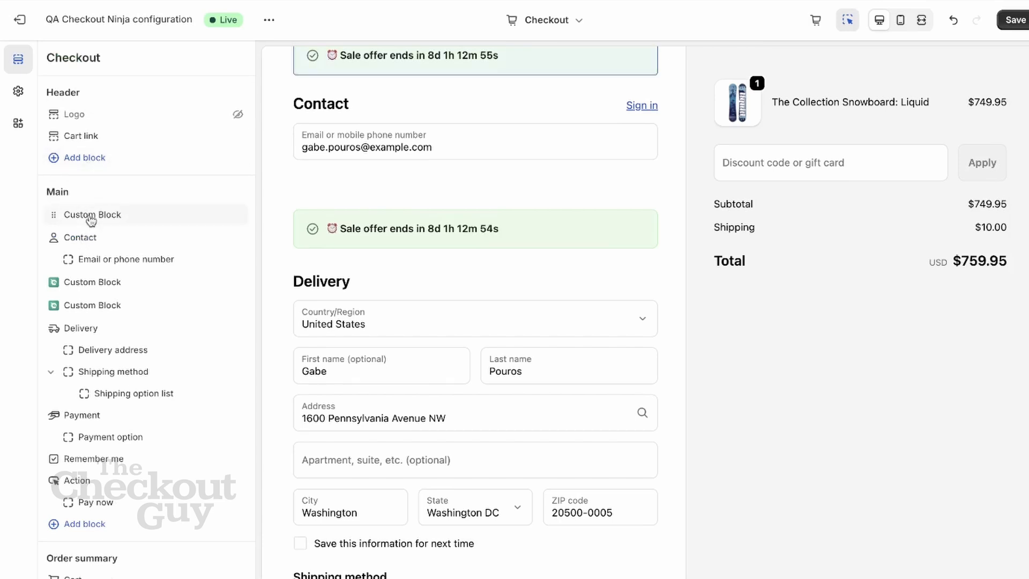
scroll(359, 168, up, 2)
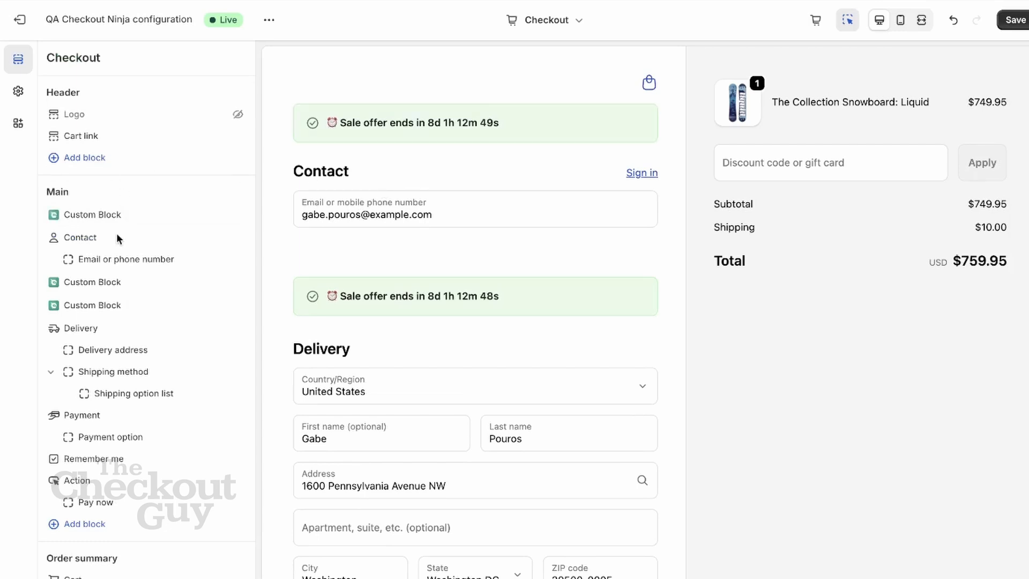
click(128, 214)
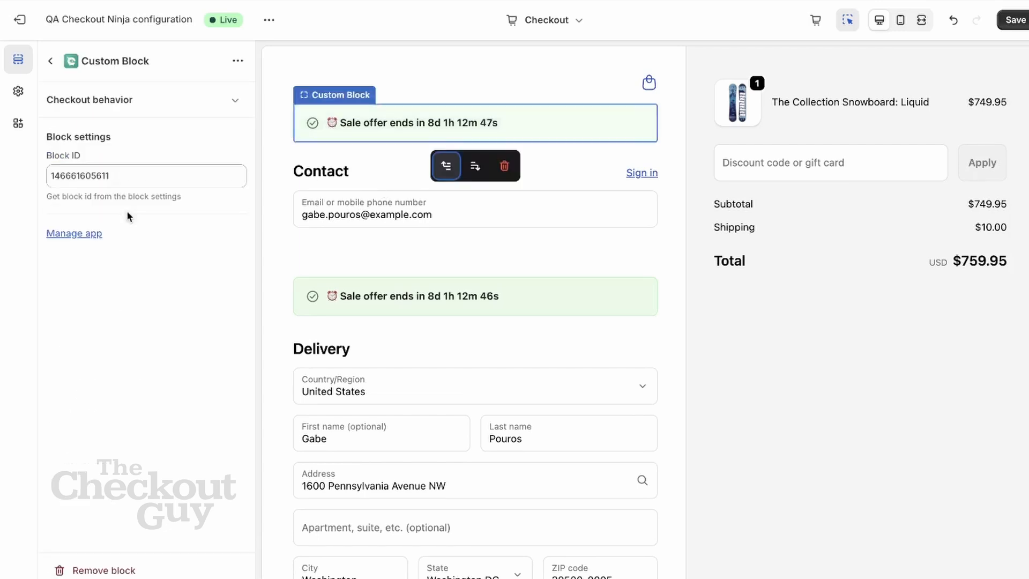
click(97, 570)
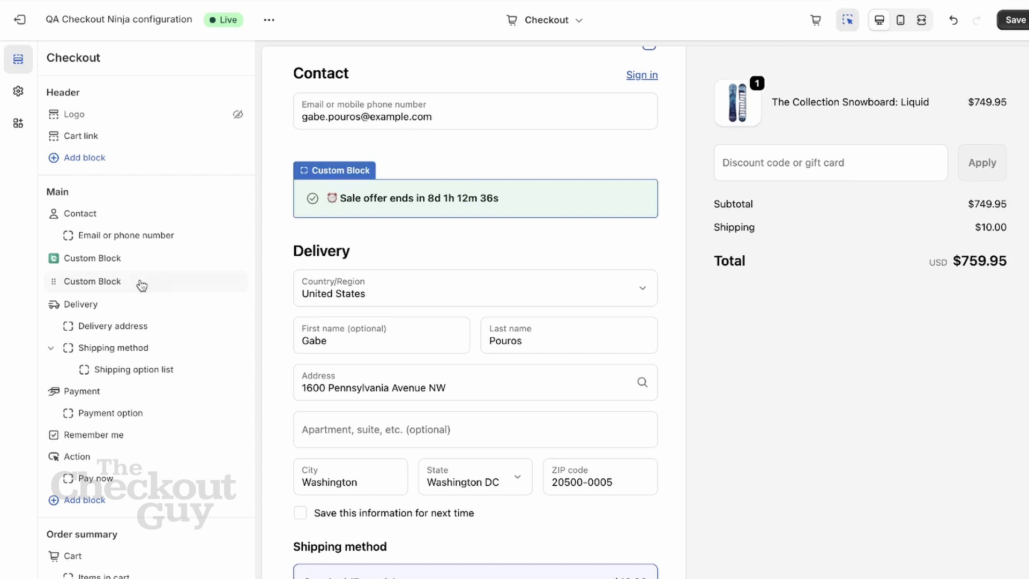
- Move the Custom Block directly above Delivery to the top of the Order summary section, above Cart, and save the checkout
drag(141, 284, 98, 377)
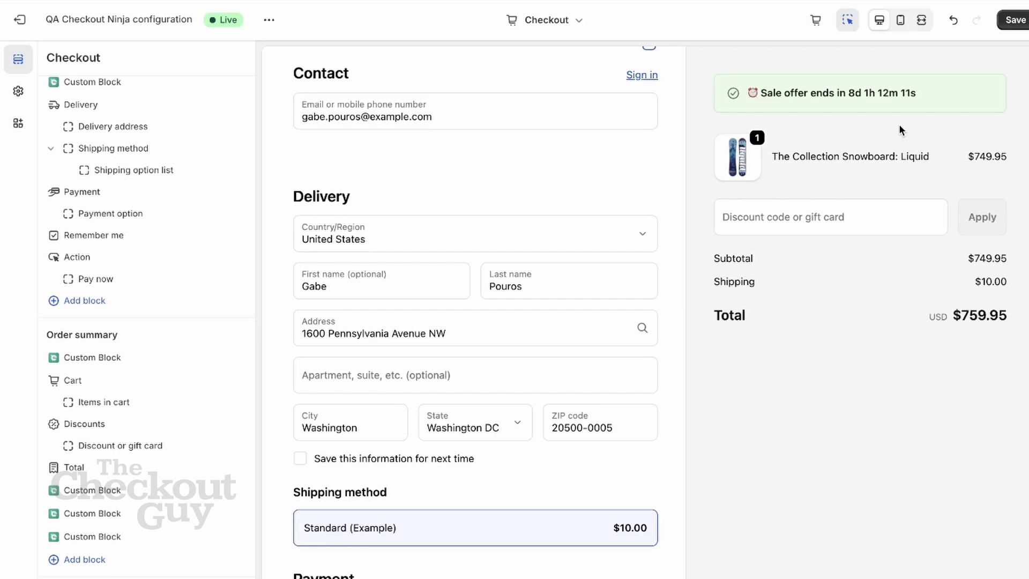
click(1011, 26)
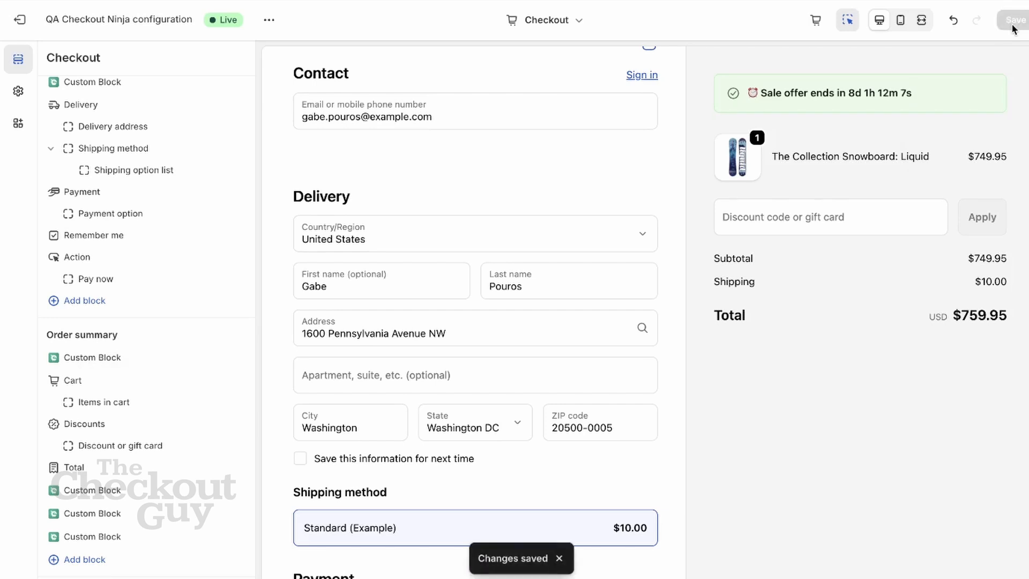